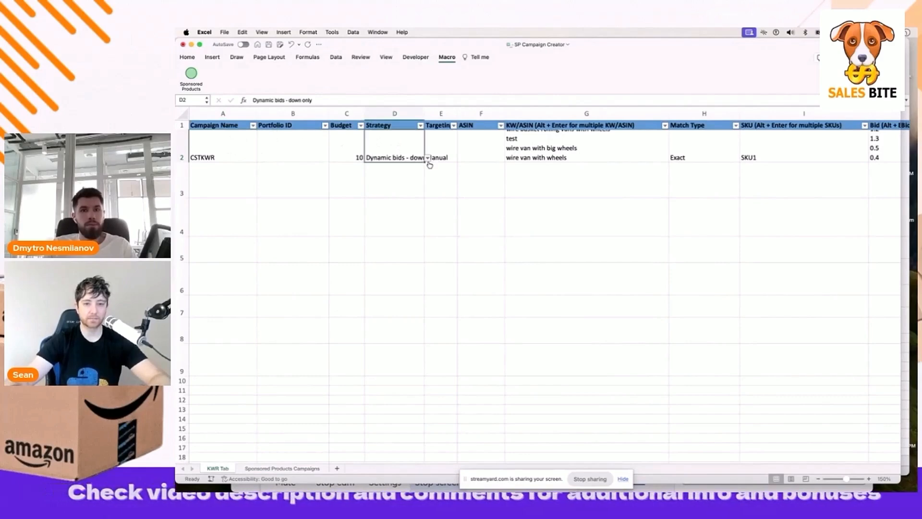
Keep the Dynamic bids - down only strategy and review the keyword list in cell G2
click(427, 158)
click(400, 176)
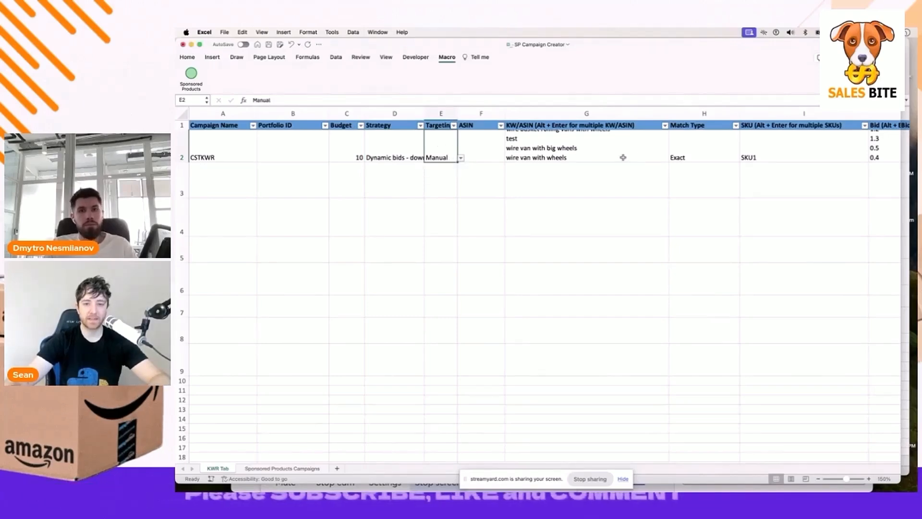
click(620, 159)
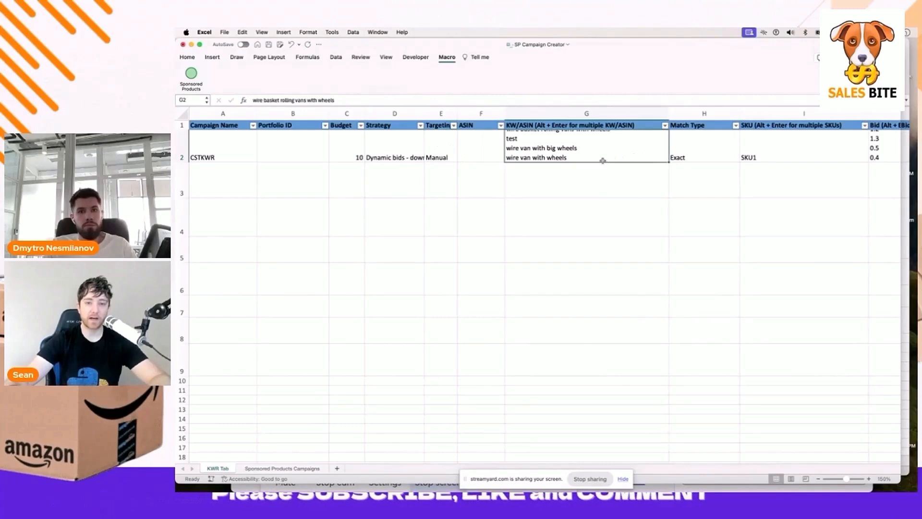
double_click(603, 161)
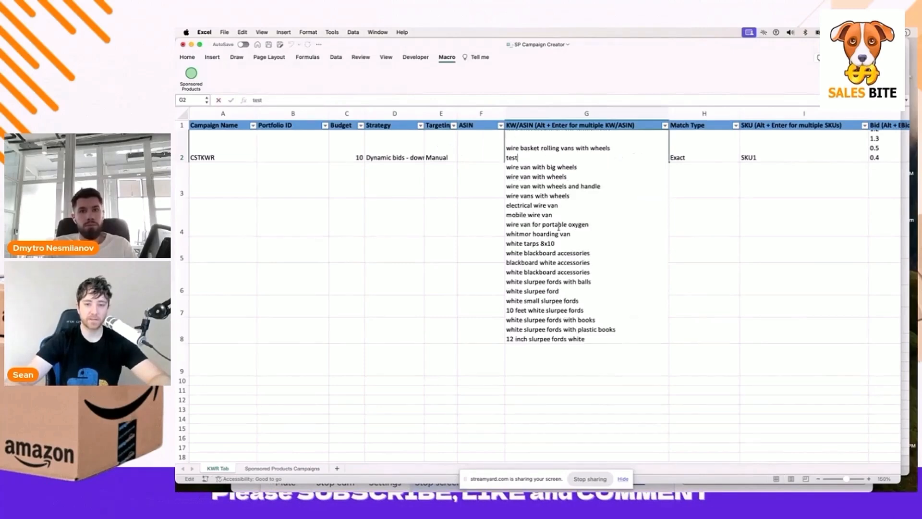
key(Return)
key(Up)
key(Right)
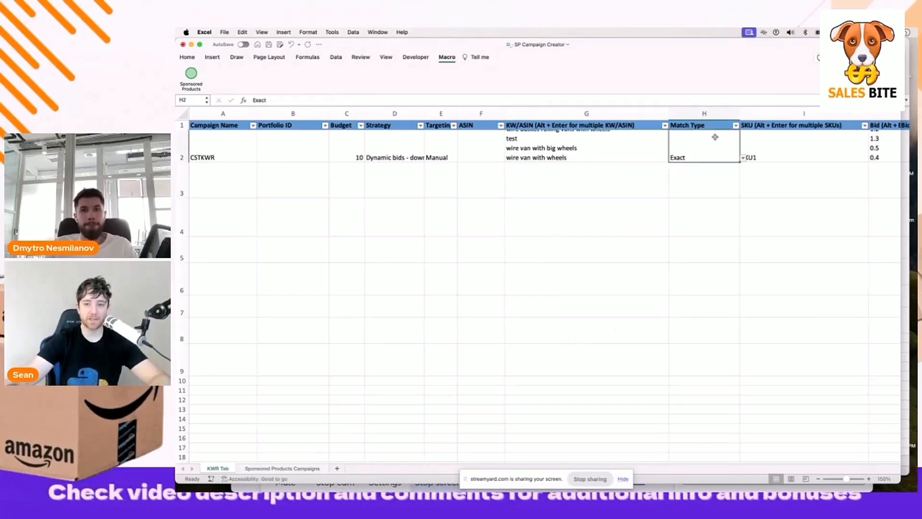
Confirm the Exact match type and review the bids listed in cell J2
click(742, 159)
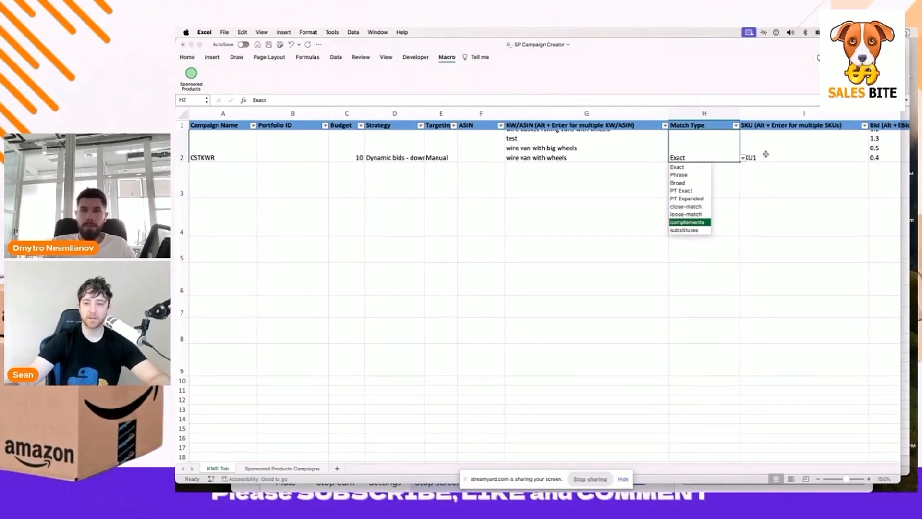
key(Escape)
scroll(766, 154, right, 10)
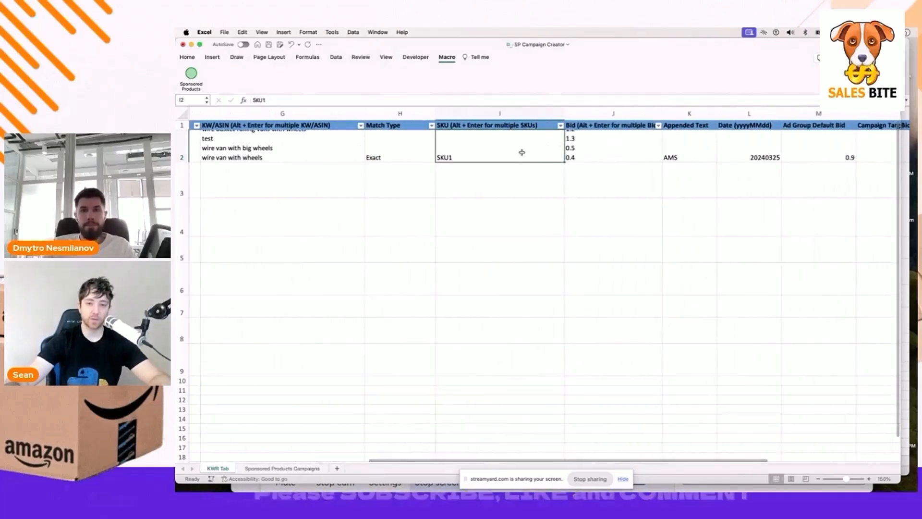
scroll(518, 152, right, 1)
scroll(518, 153, left, 3)
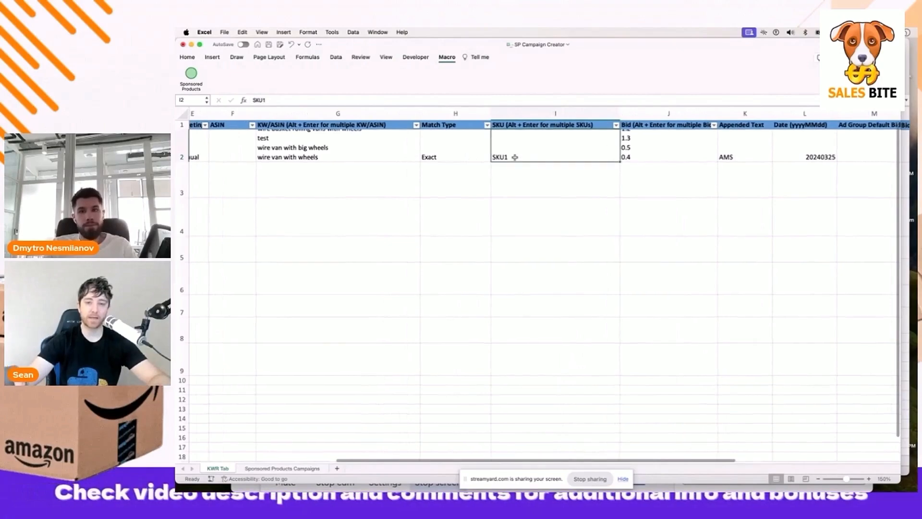
double_click(650, 134)
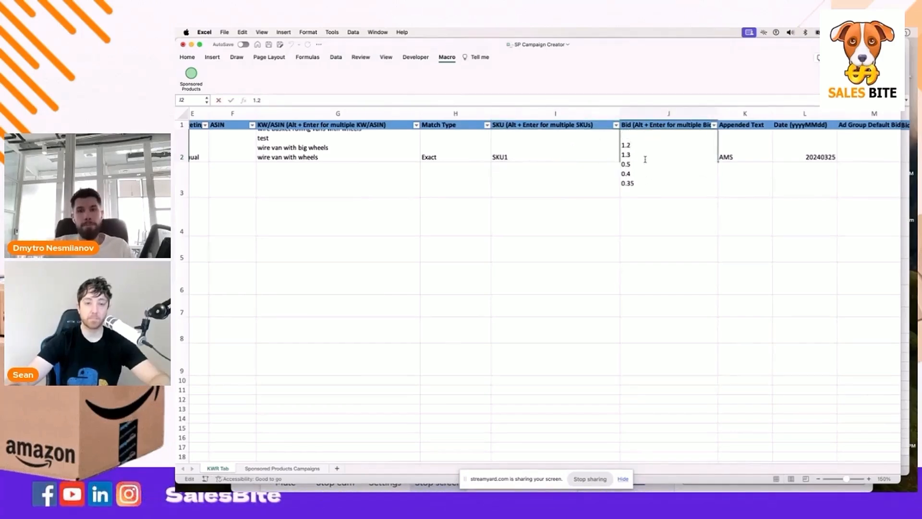
key(Return)
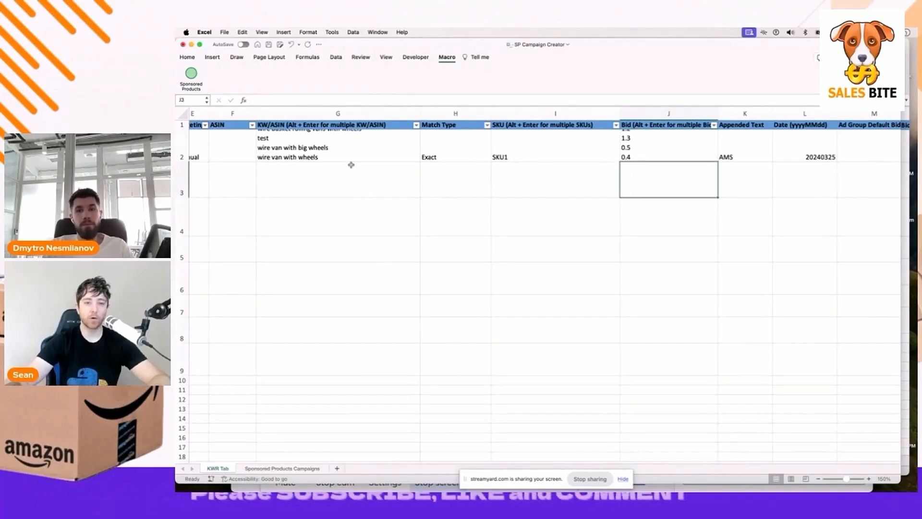
Expand cell G2 again and highlight its full keyword list
click(351, 156)
double_click(351, 157)
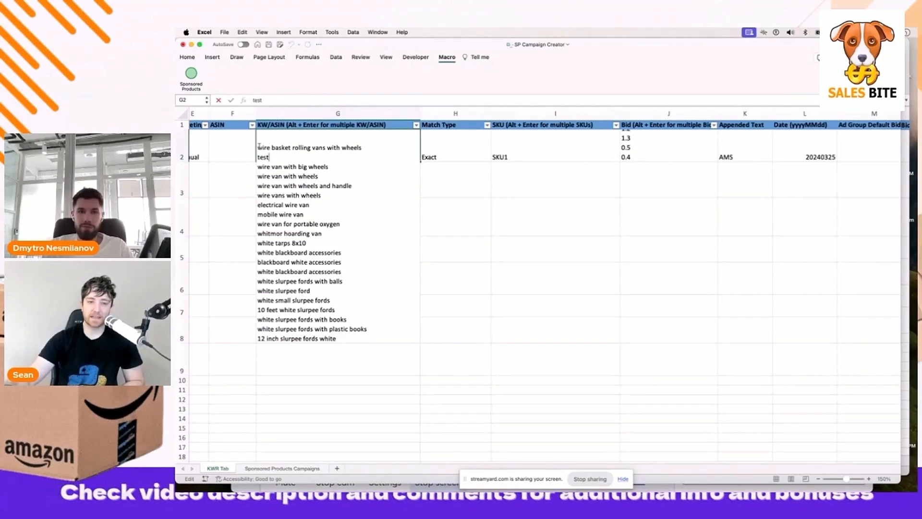
drag(262, 145, 367, 342)
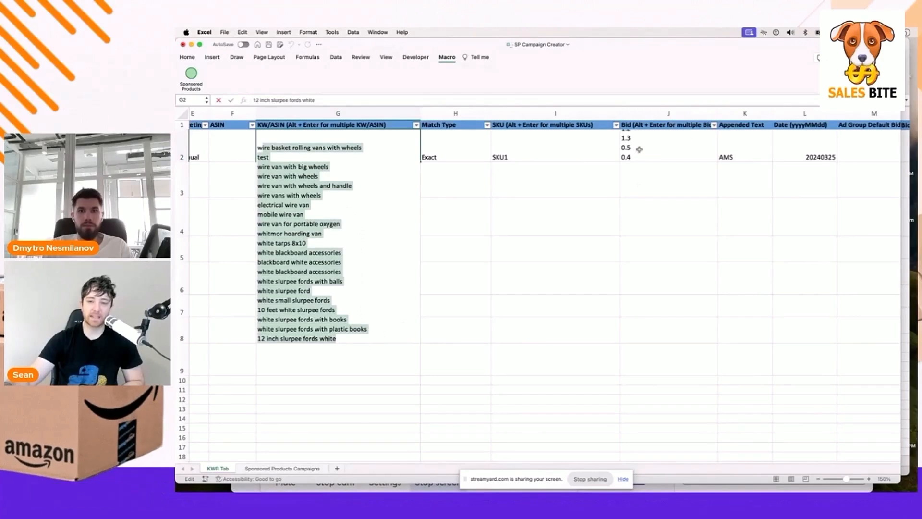
scroll(638, 150, right, 3)
scroll(639, 149, left, 2)
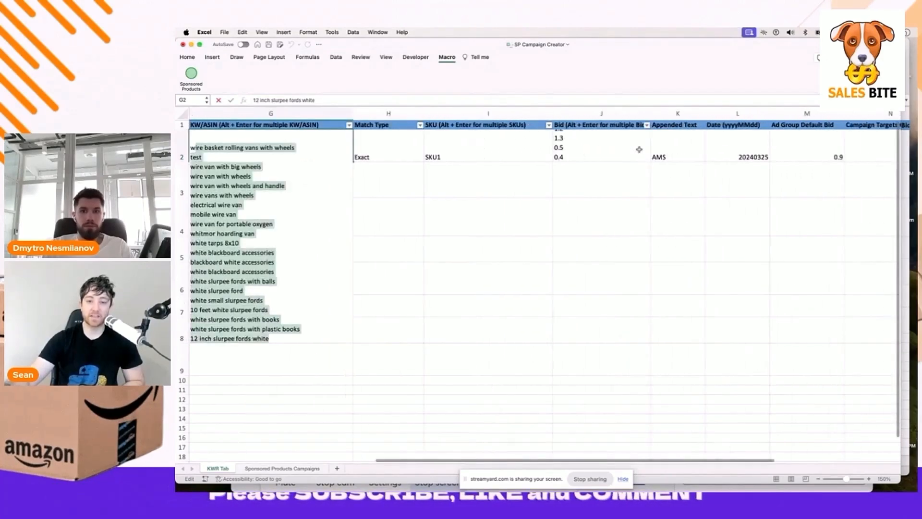
scroll(869, 149, right, 3)
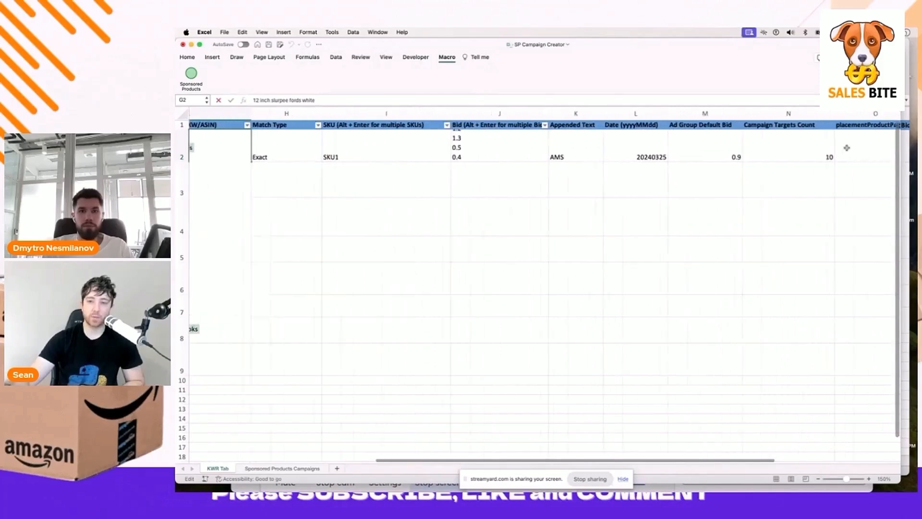
Review the row's Campaign Targets Count, 0.9 default bid, appended AMS text and date 20240325
click(742, 161)
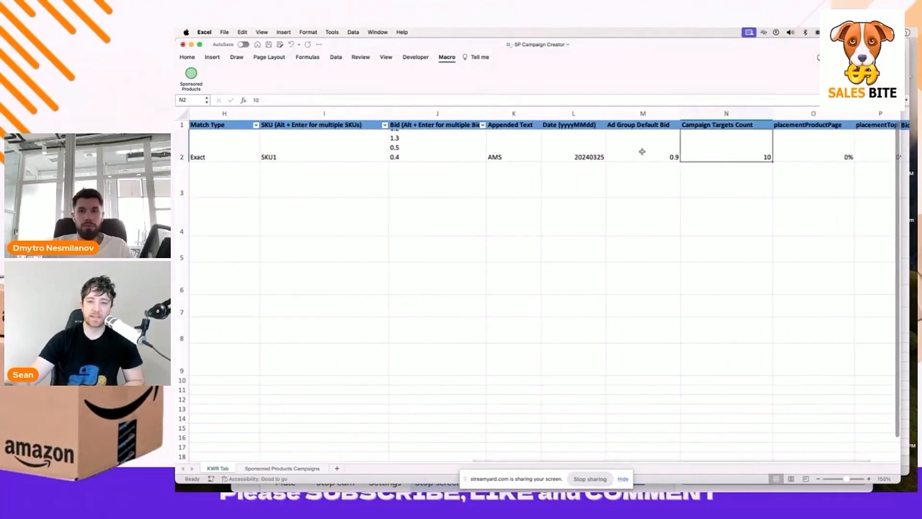
click(642, 151)
scroll(642, 151, left, 1)
scroll(642, 151, left, 1)
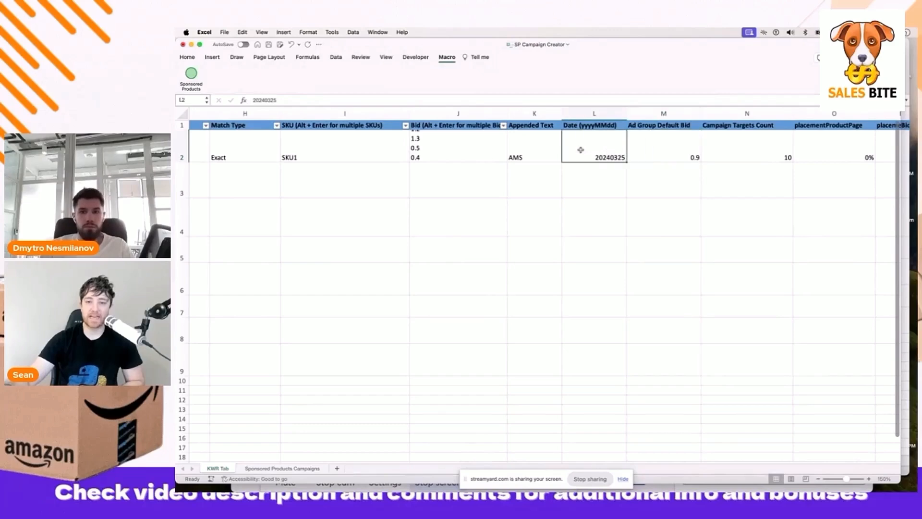
click(541, 150)
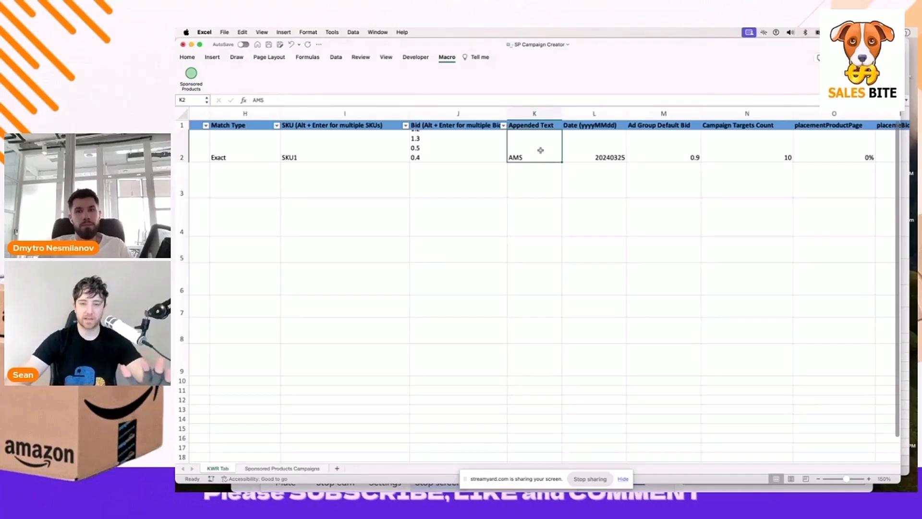
key(Right)
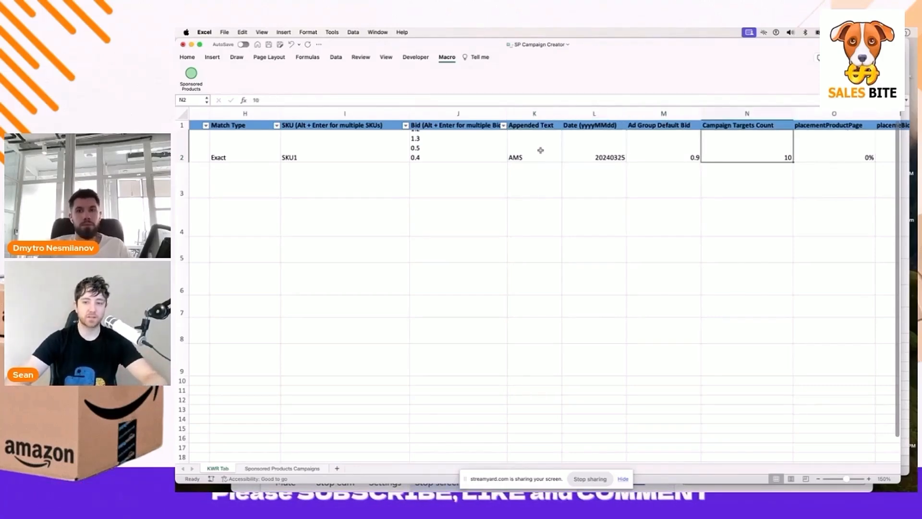
key(Right)
key(Right)
key(Right)
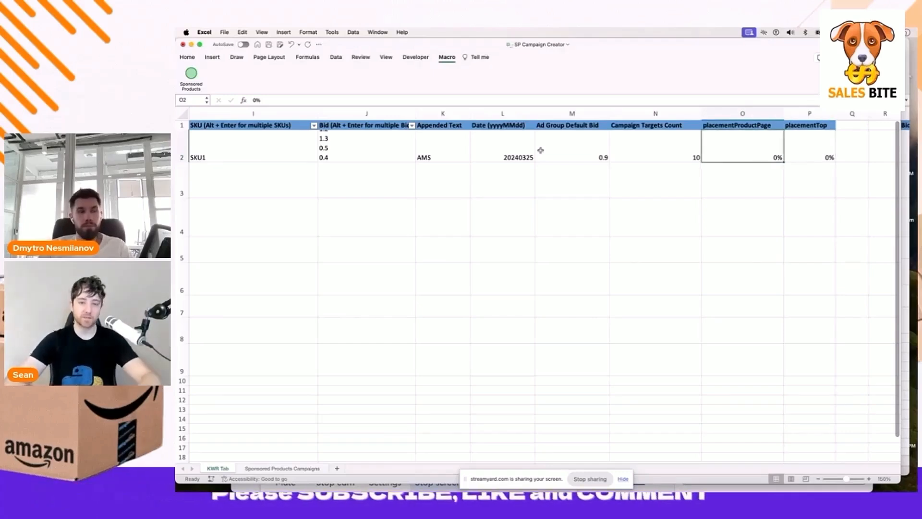
Step through the row's campaign and placement percentage settings, returning toward the row start
key(super+Left)
key(Right)
key(super+Right)
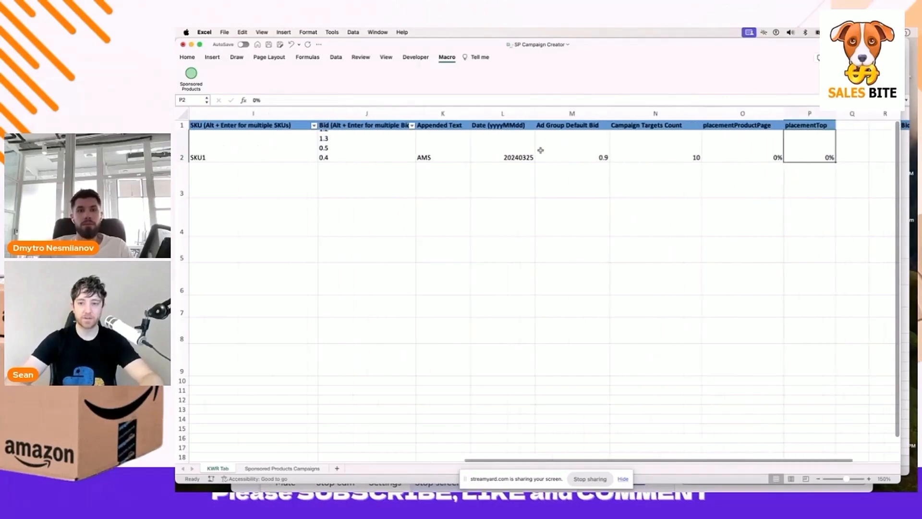
key(Left)
key(super+Left)
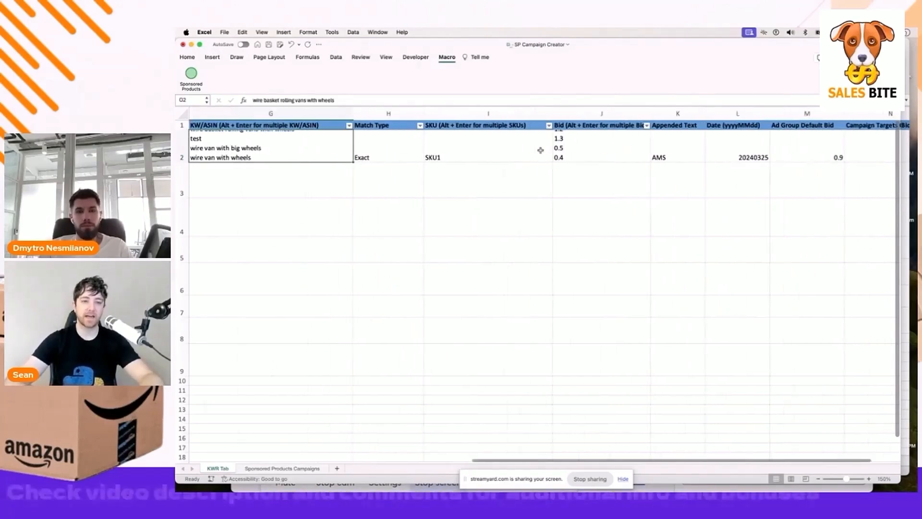
key(super+Left)
key(super+Left)
key(super+Left)
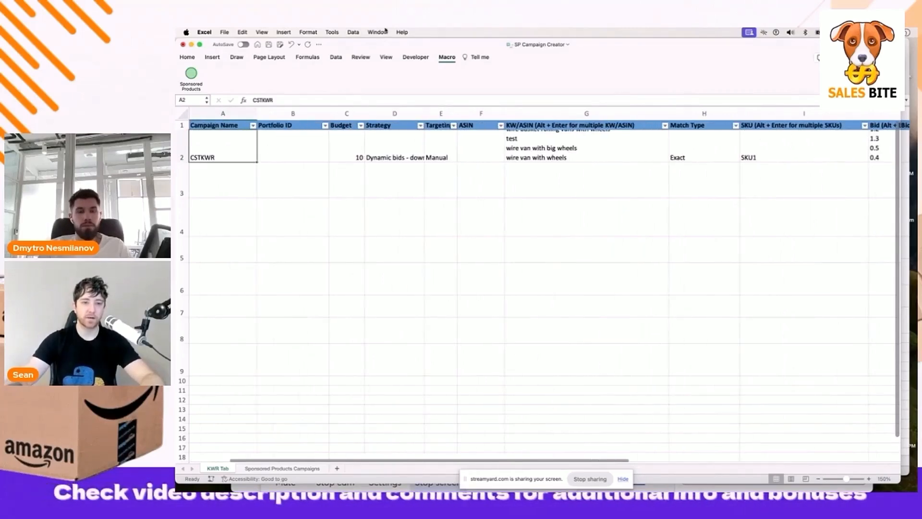
Run the Sponsored Products macro and end it after its run-time error
click(187, 58)
click(447, 57)
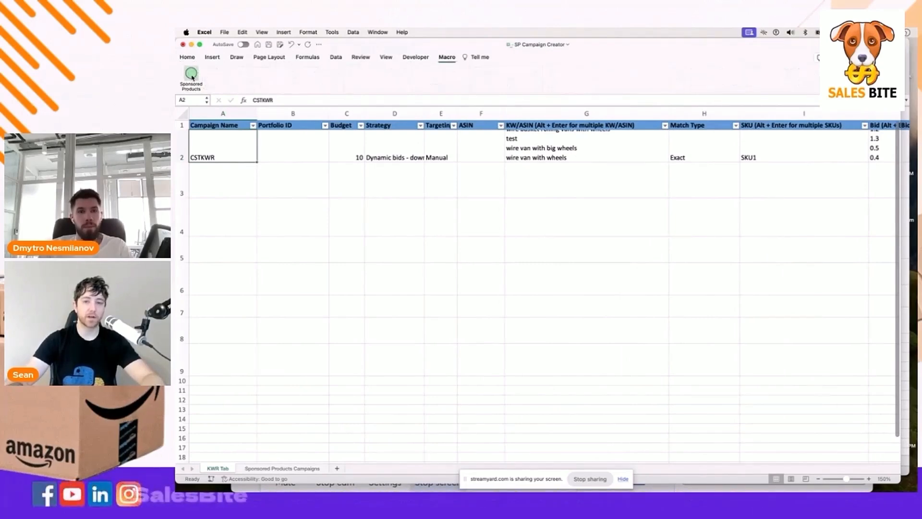
click(191, 75)
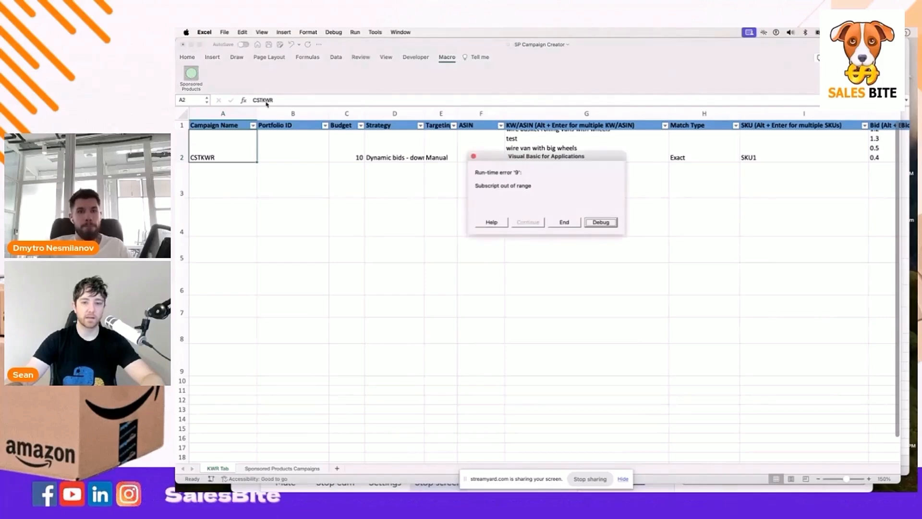
click(570, 224)
Delete the 'test' keyword line from G2, rerun the macro and dismiss the completion message
double_click(557, 148)
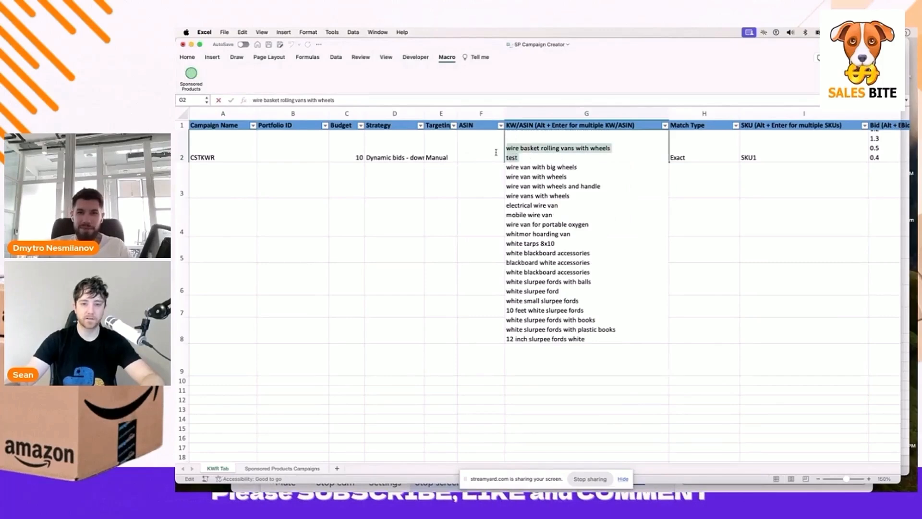
key(Right)
key(shift+Up)
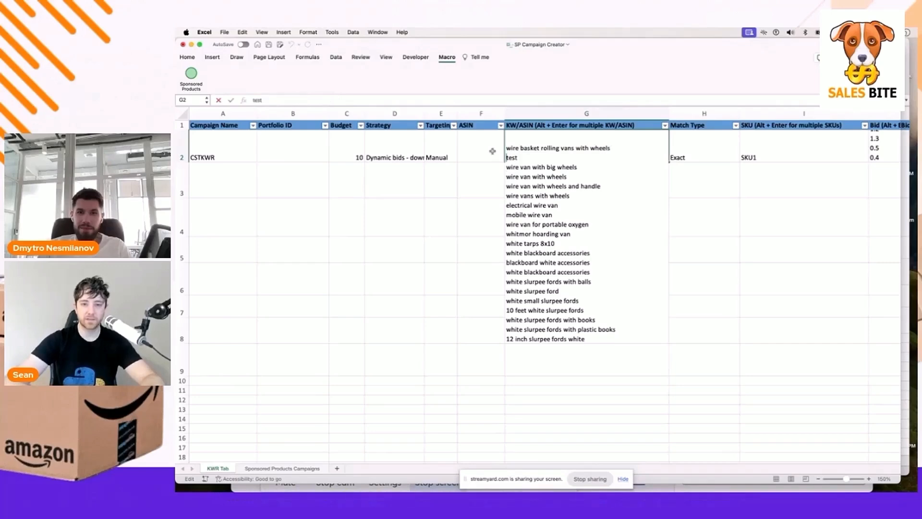
key(BackSpace)
key(Return)
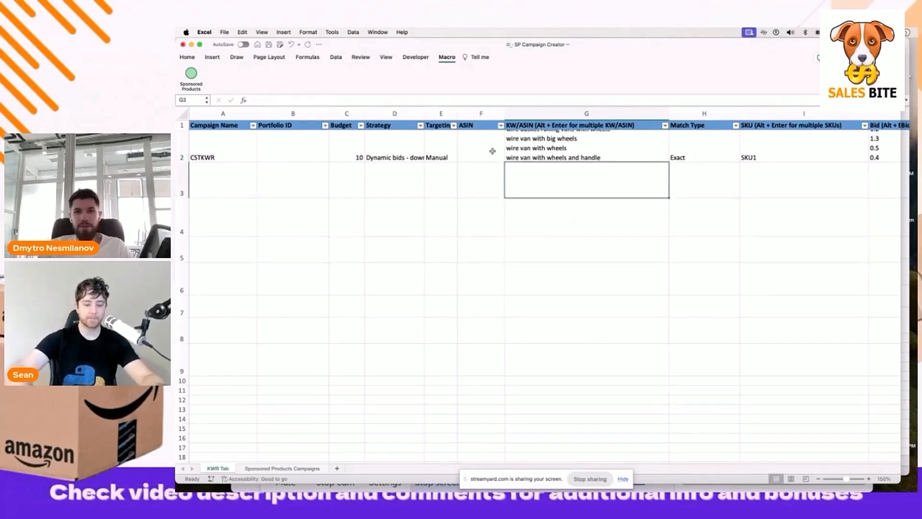
click(191, 75)
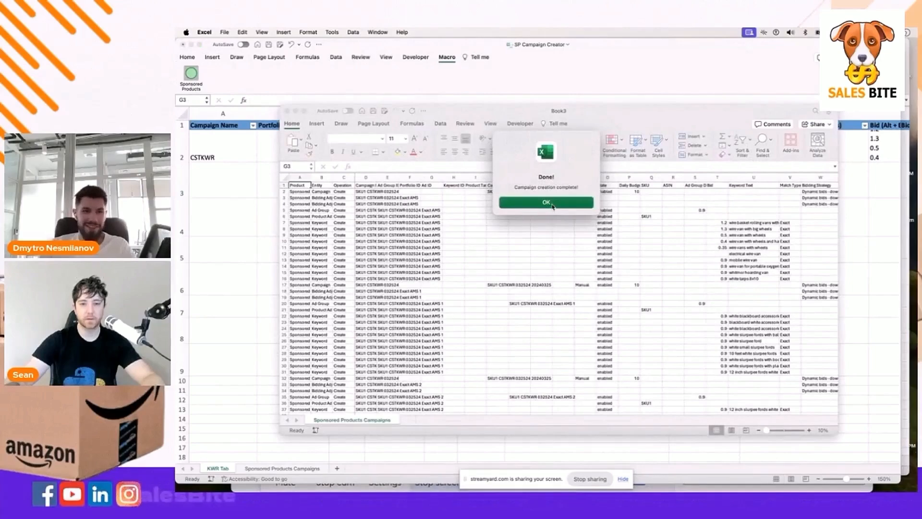
click(551, 206)
Bring Book3 to the front, then move and enlarge its window to show rows through 37
key(super+Tab)
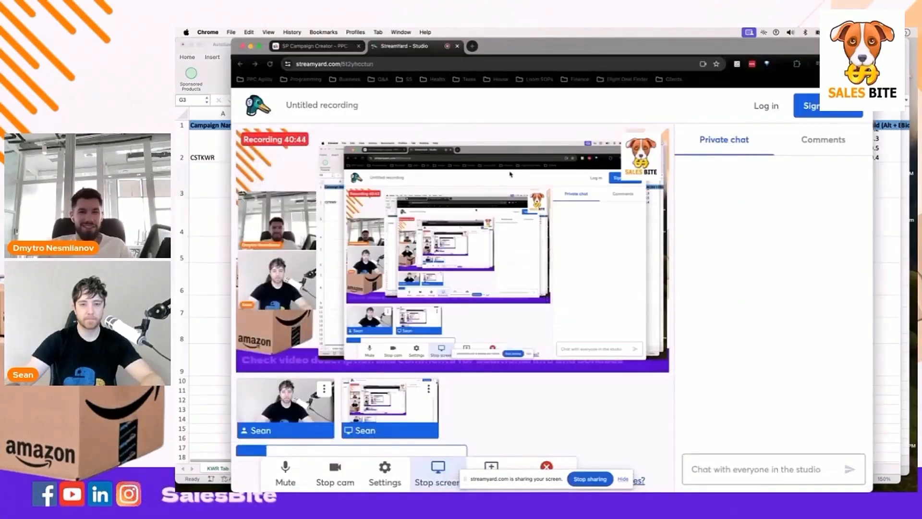
key(super+Tab)
key(super+grave)
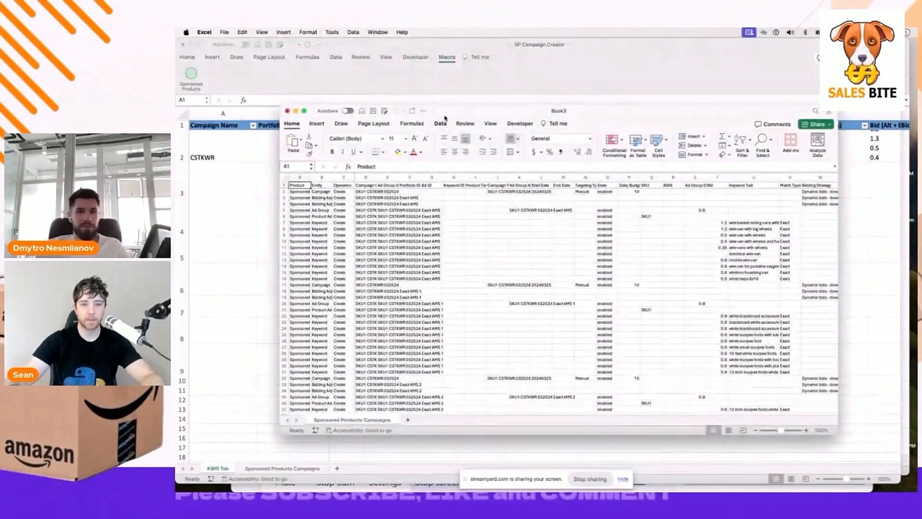
drag(450, 111, 370, 39)
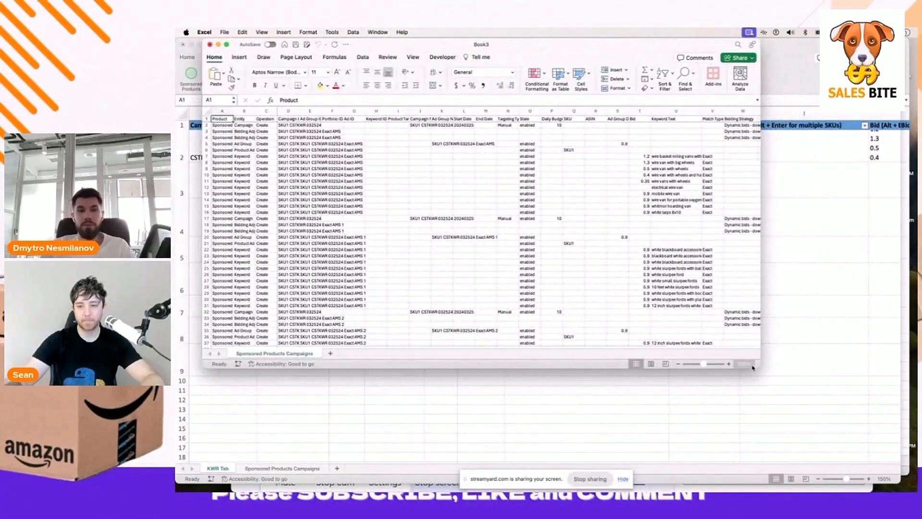
drag(855, 427, 887, 465)
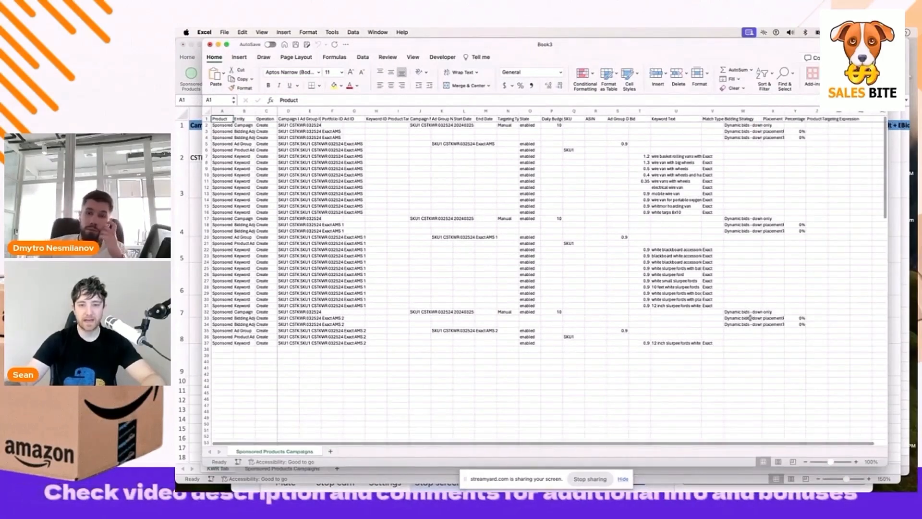
click(855, 461)
click(855, 462)
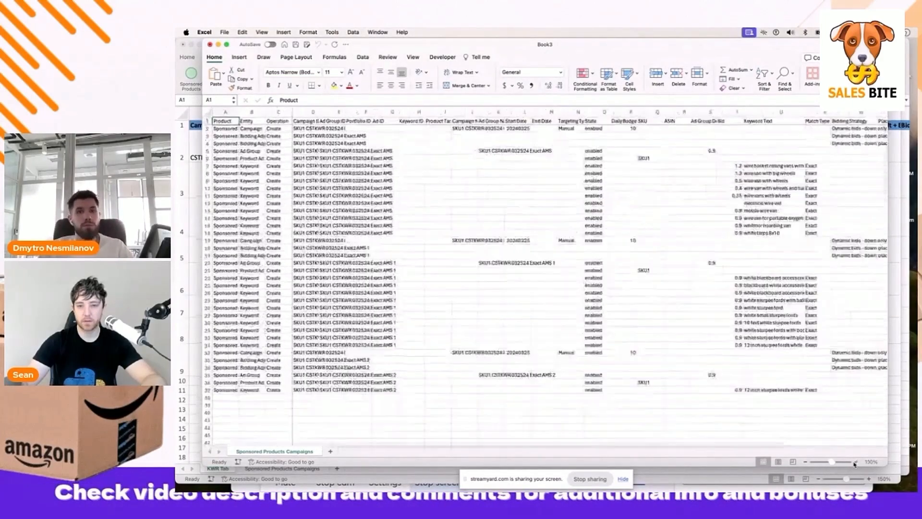
click(855, 461)
click(855, 462)
click(856, 462)
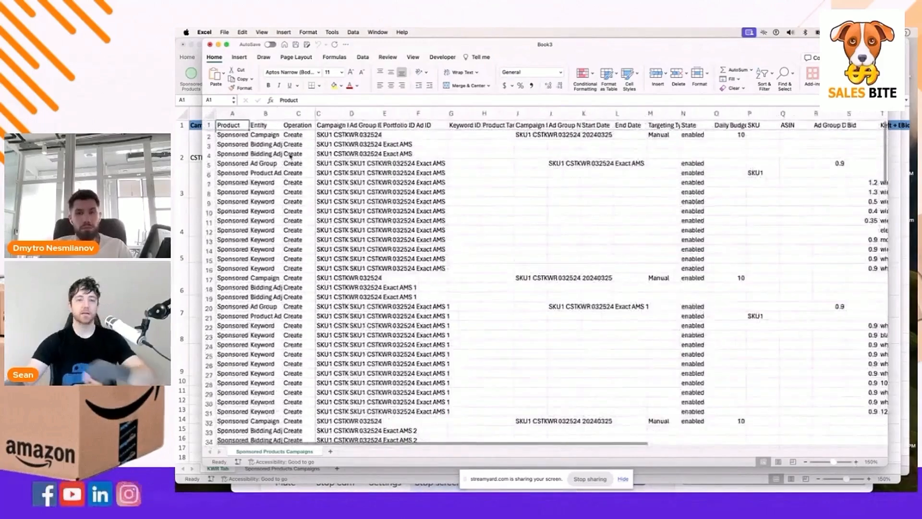
click(856, 462)
click(340, 156)
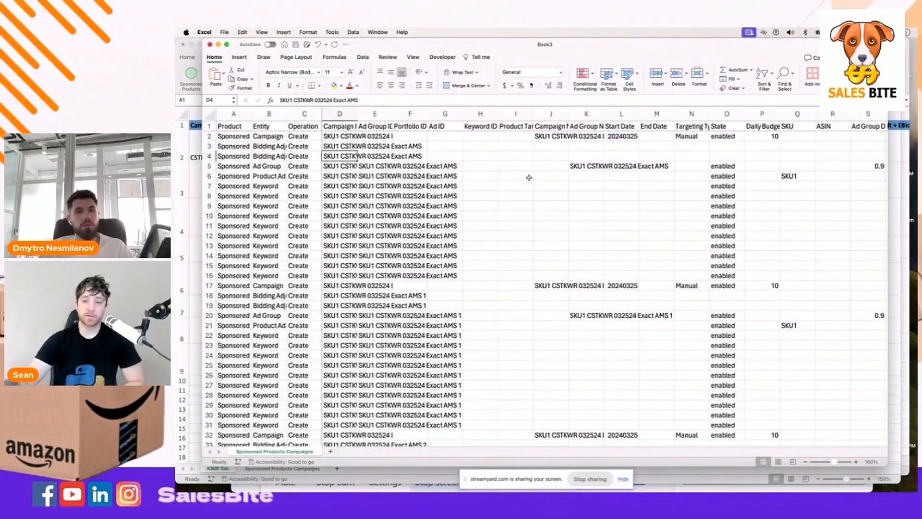
scroll(529, 178, right, 10)
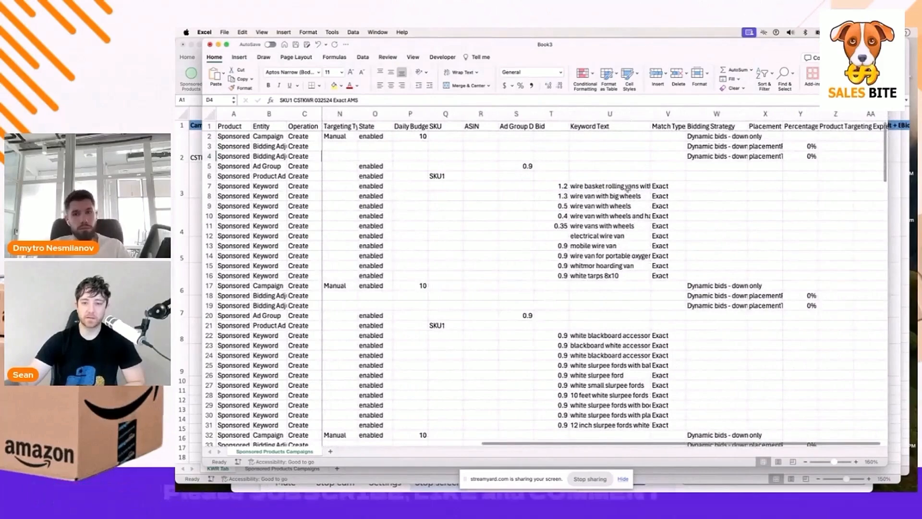
drag(628, 187, 624, 275)
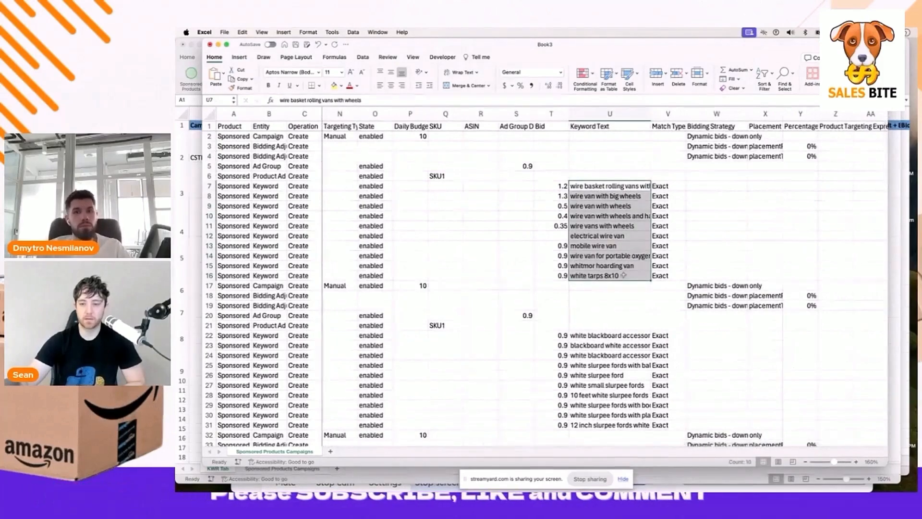
scroll(624, 275, down, 5)
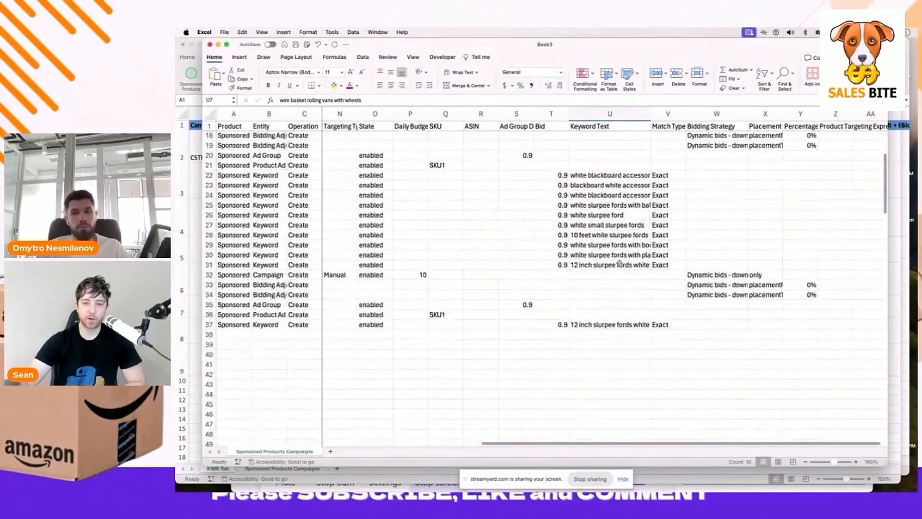
scroll(617, 251, left, 10)
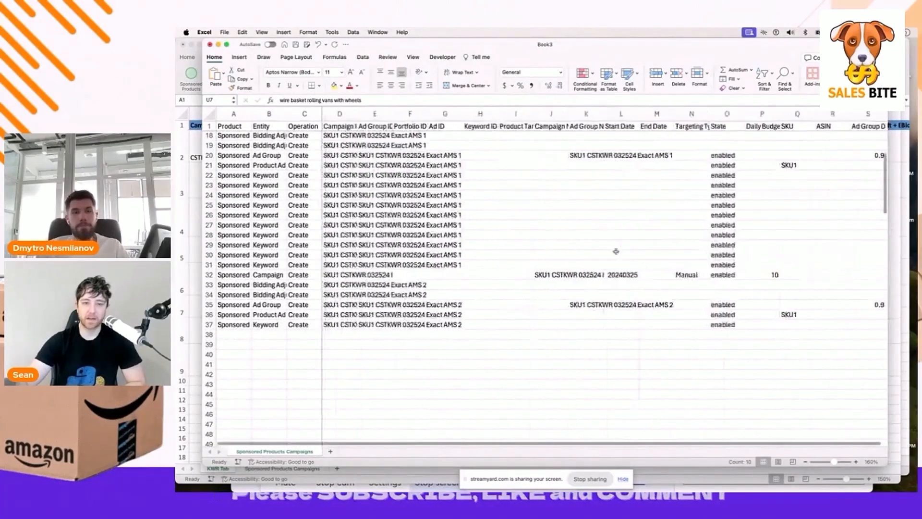
scroll(616, 251, right, 10)
scroll(616, 251, up, 5)
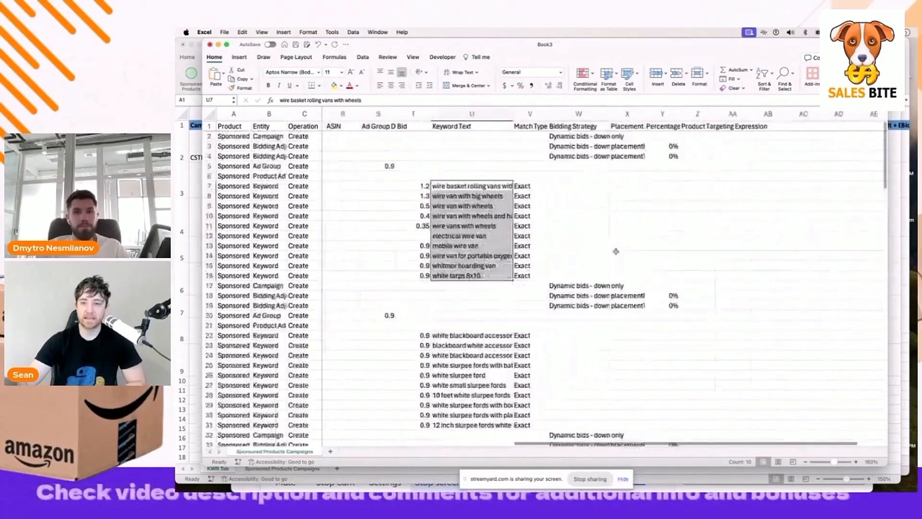
scroll(616, 251, left, 8)
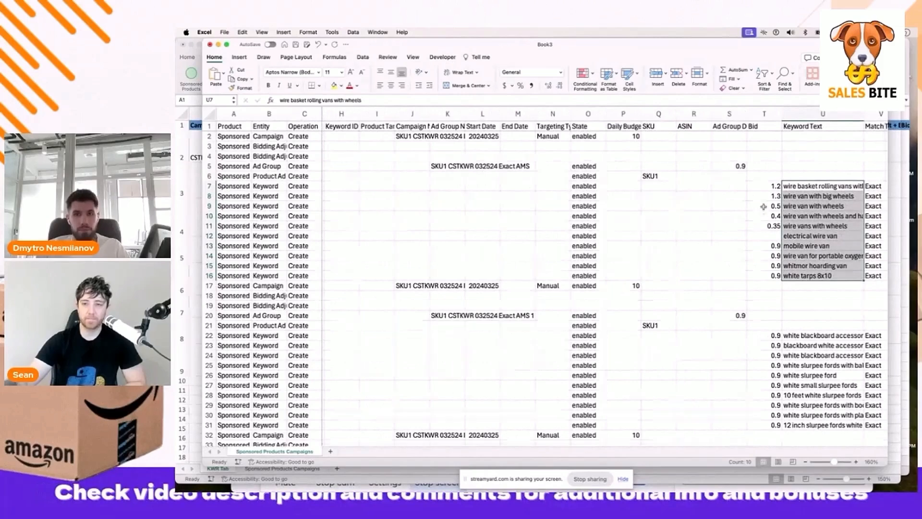
drag(763, 187, 761, 225)
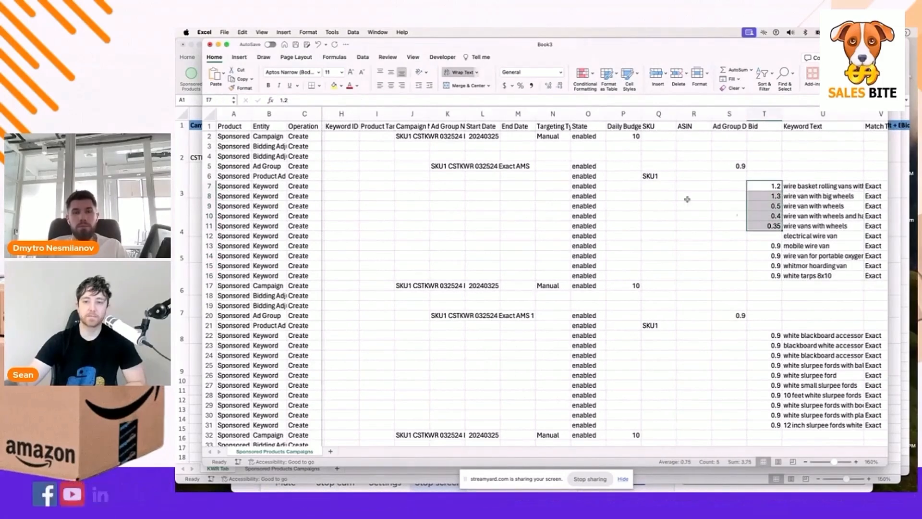
click(761, 234)
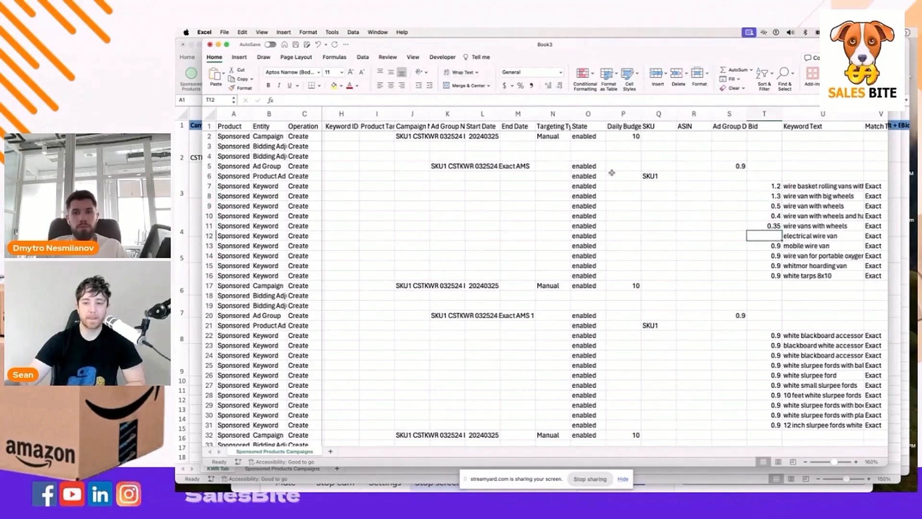
scroll(611, 173, left, 5)
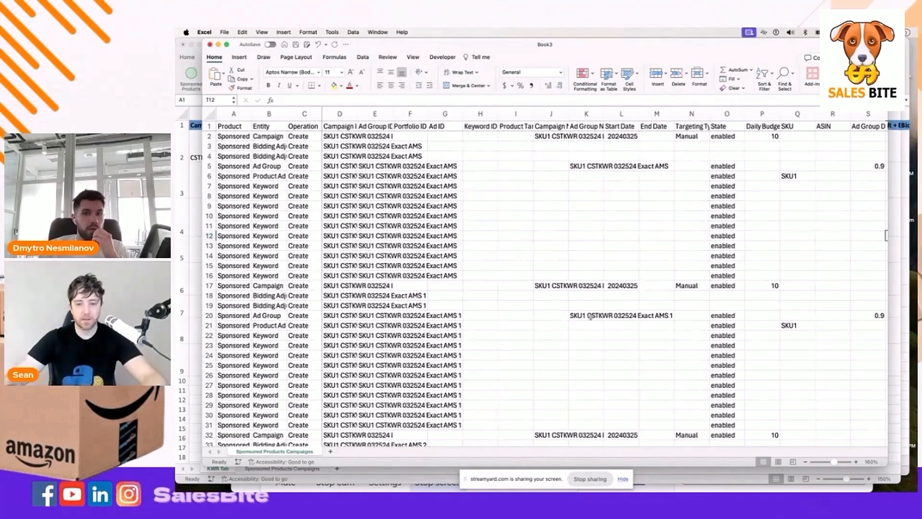
click(588, 479)
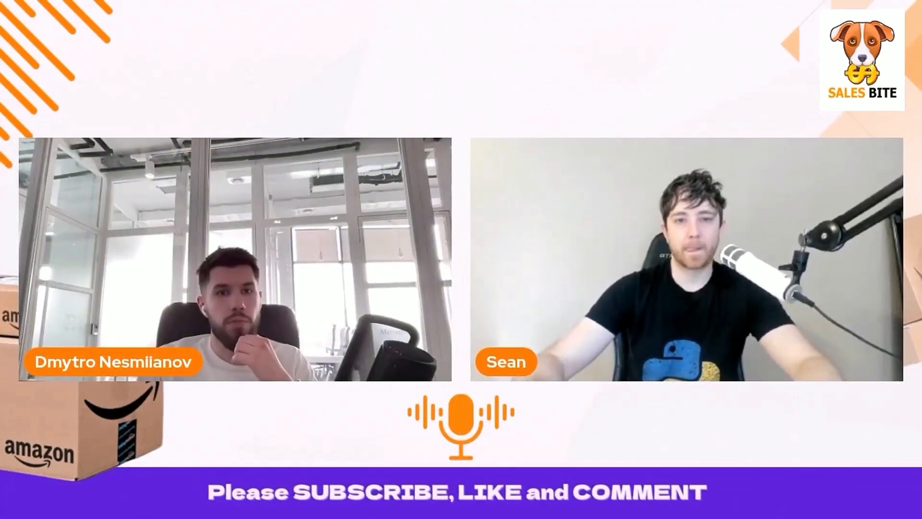